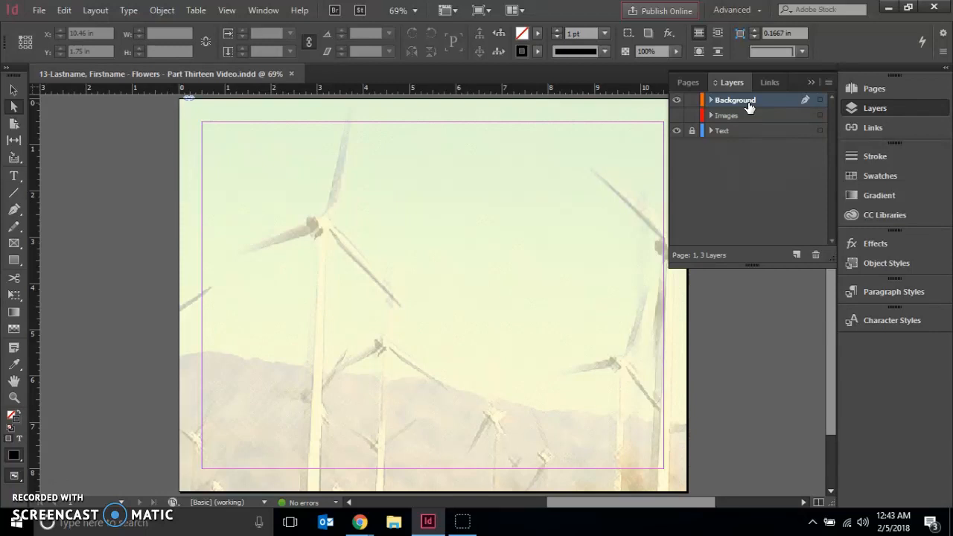
- Move the Background layer beneath the Text layer, then make the Images layer active and visible
drag(746, 107, 733, 137)
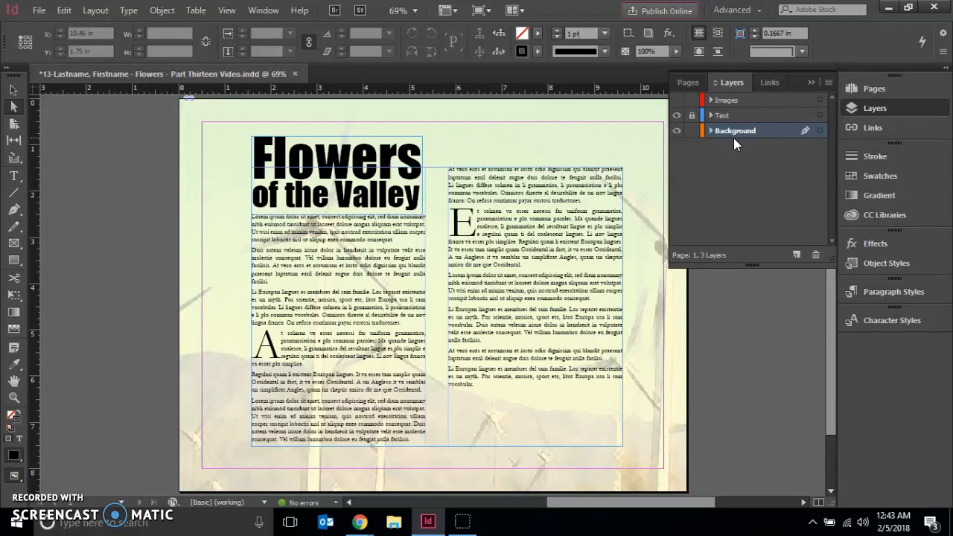
click(723, 102)
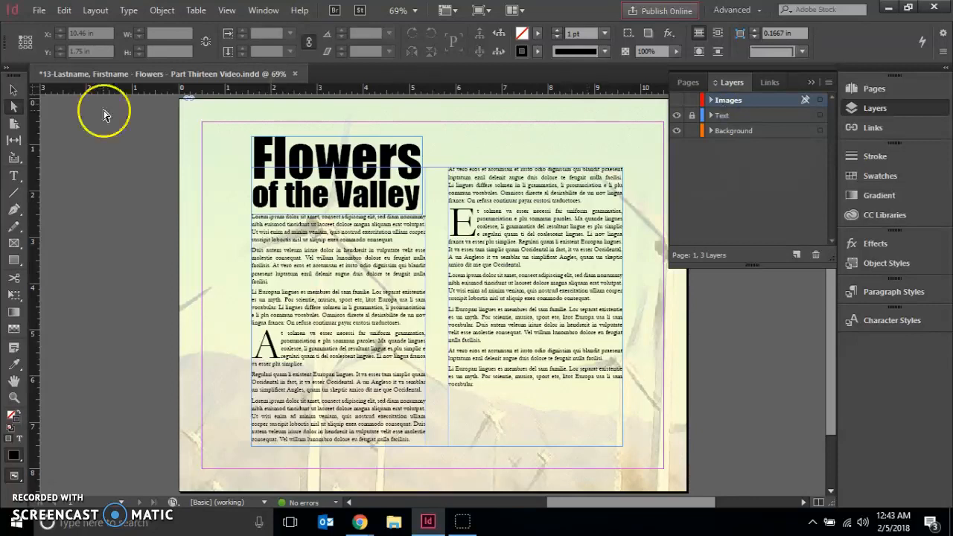
click(14, 107)
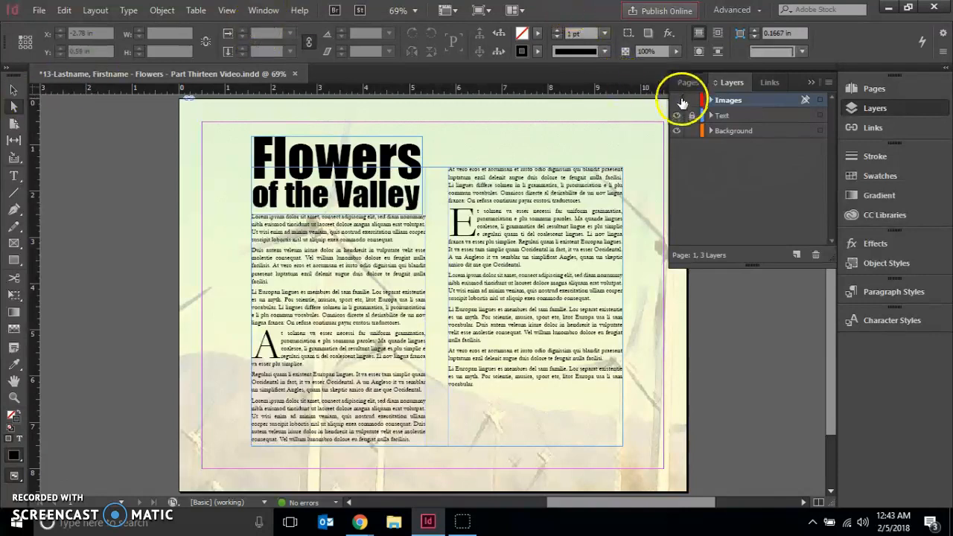
click(677, 101)
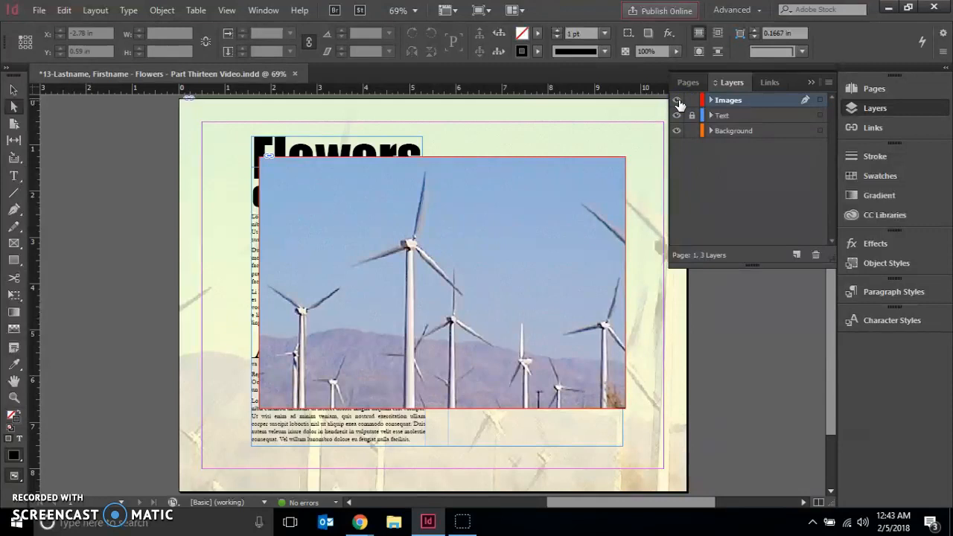
- Scale the wind turbine image inside its frame to 50% with Transform, keeping its proportions
click(467, 230)
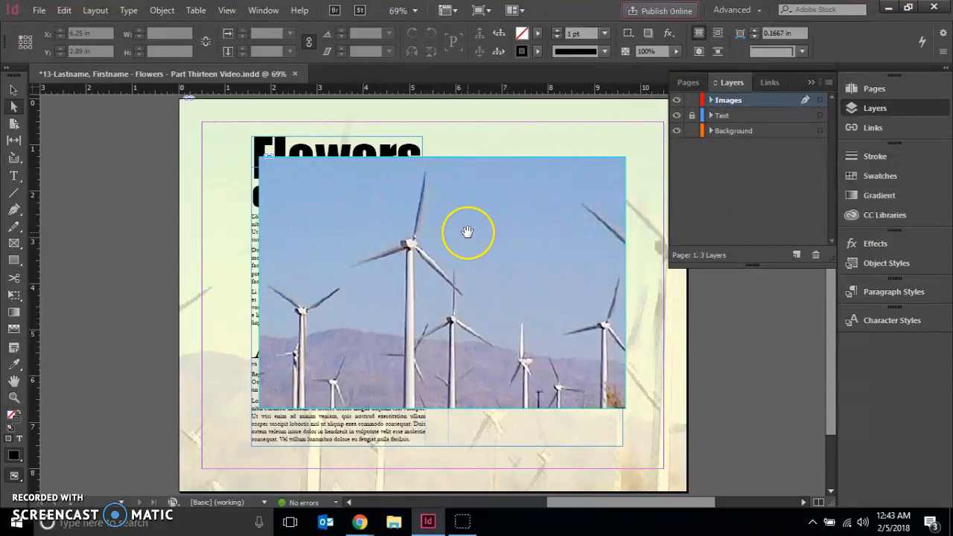
click(467, 231)
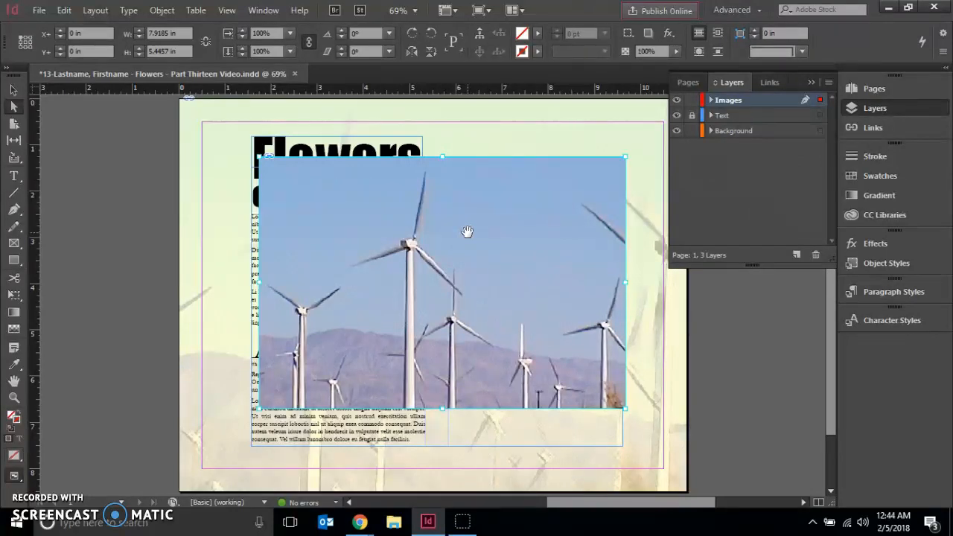
click(264, 12)
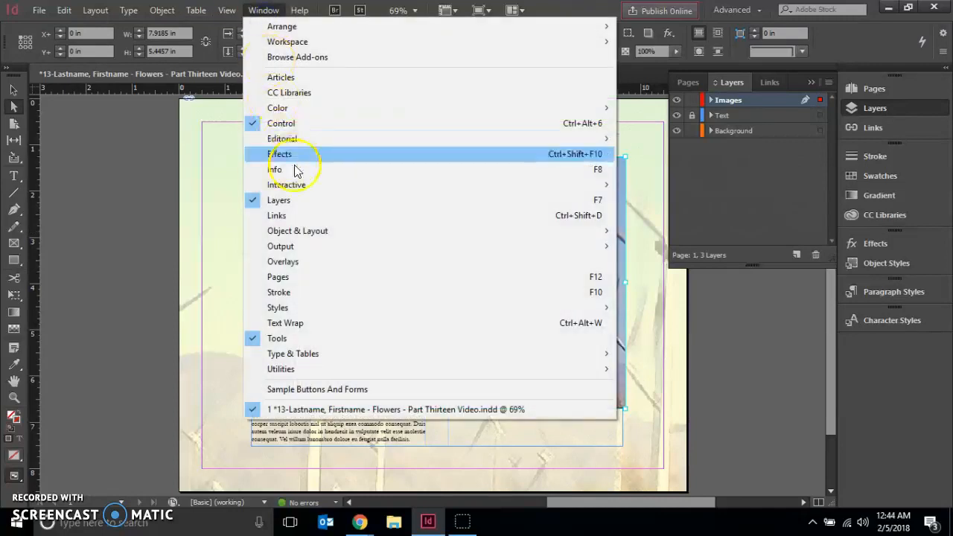
mouse_move(307, 234)
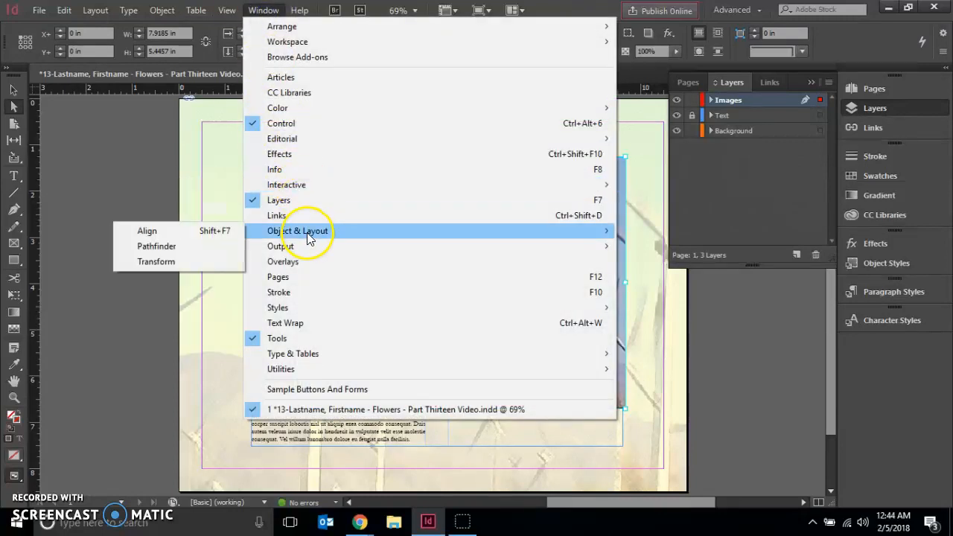
click(185, 265)
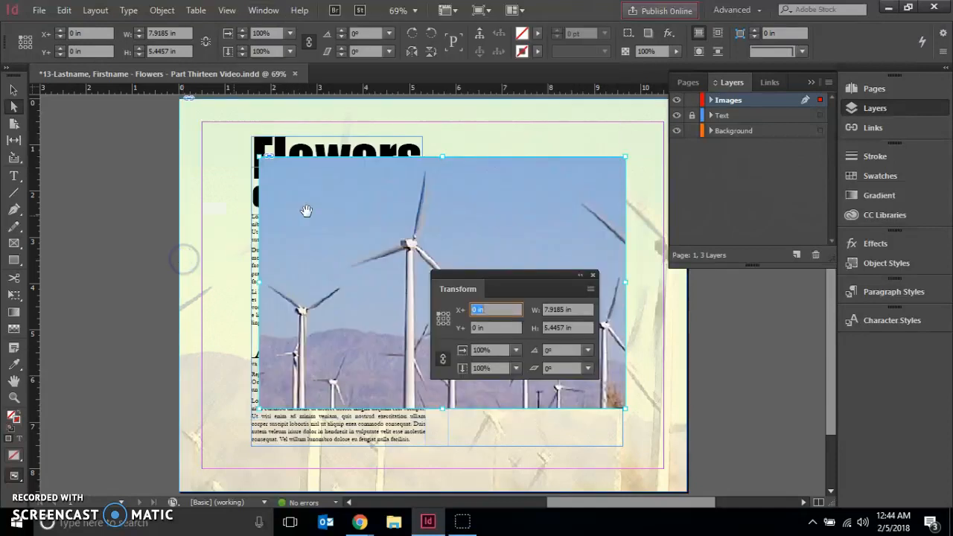
drag(521, 282, 760, 278)
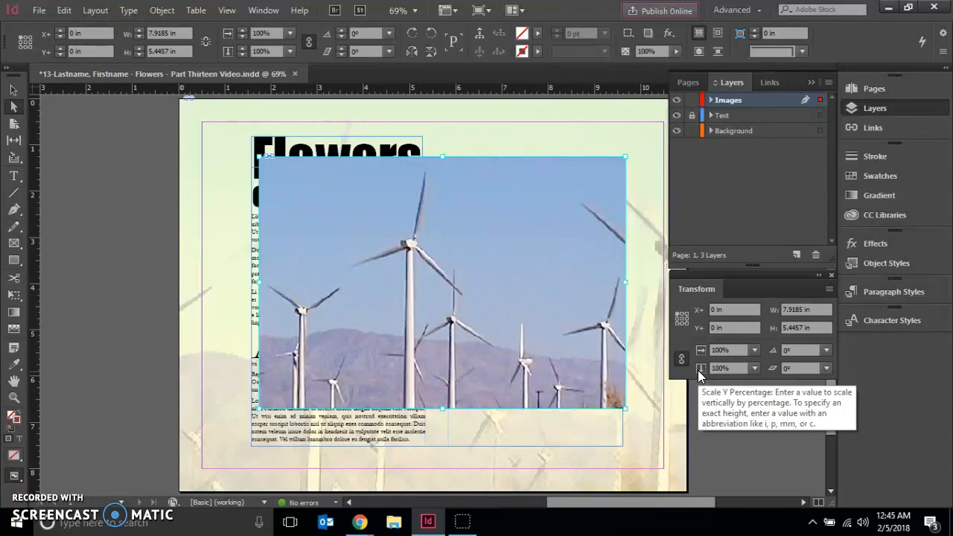
click(704, 322)
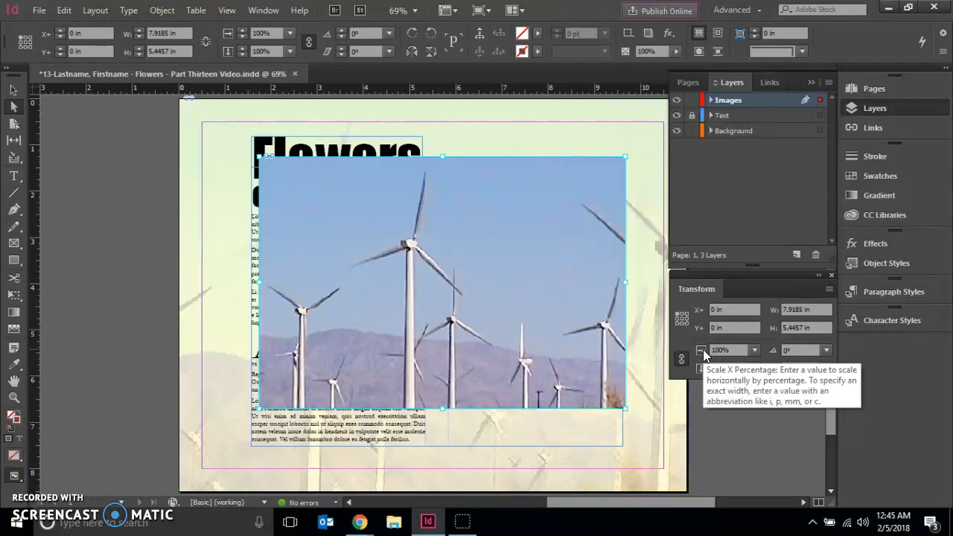
click(754, 351)
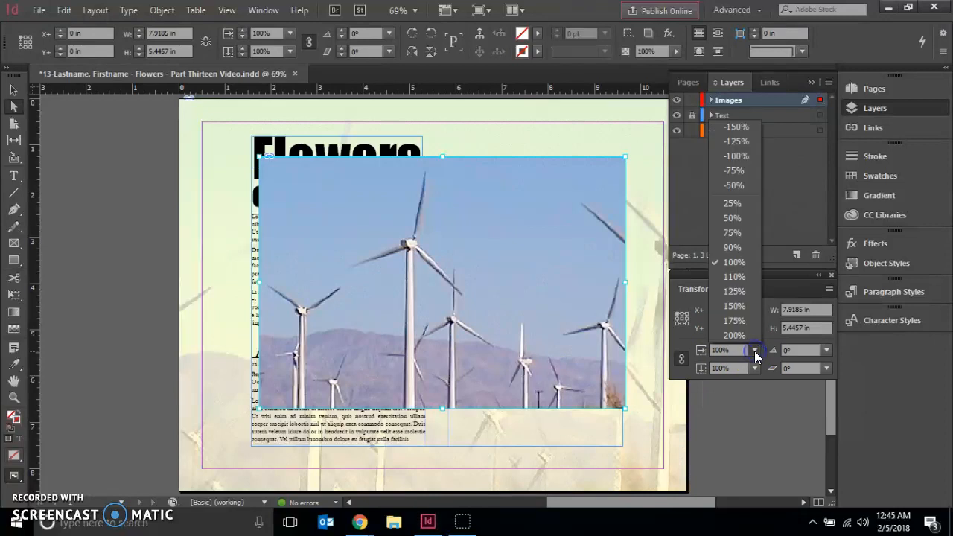
click(746, 218)
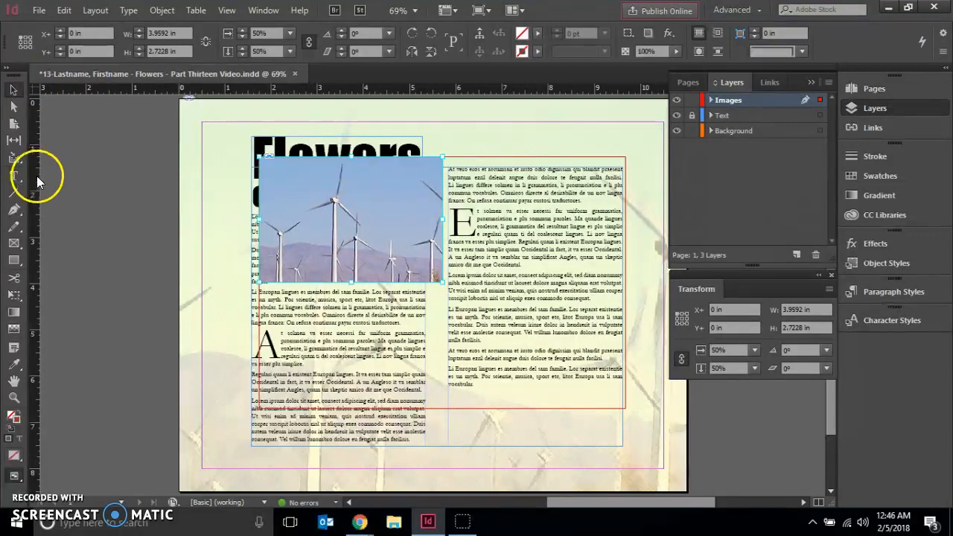
- Fit the wind turbine picture's frame to its scaled content
click(315, 196)
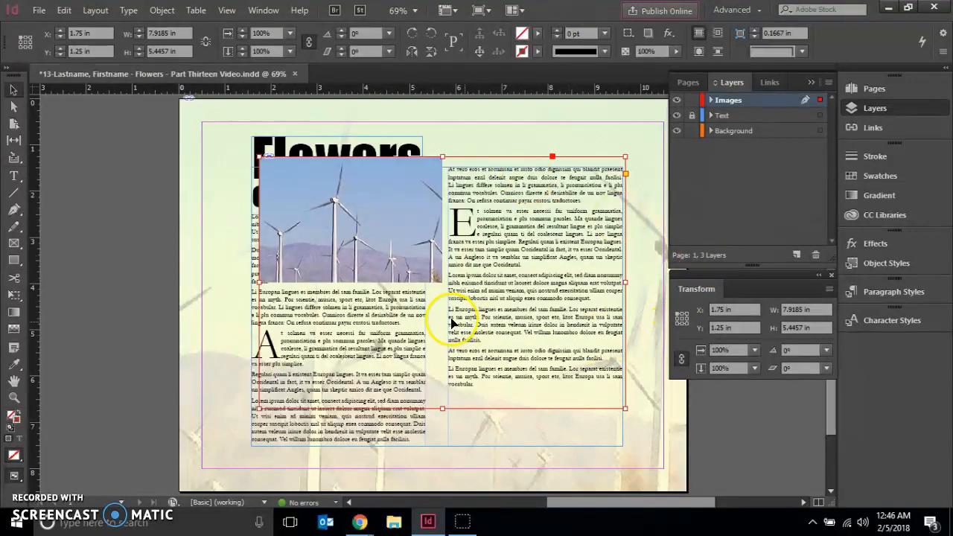
click(552, 267)
click(354, 217)
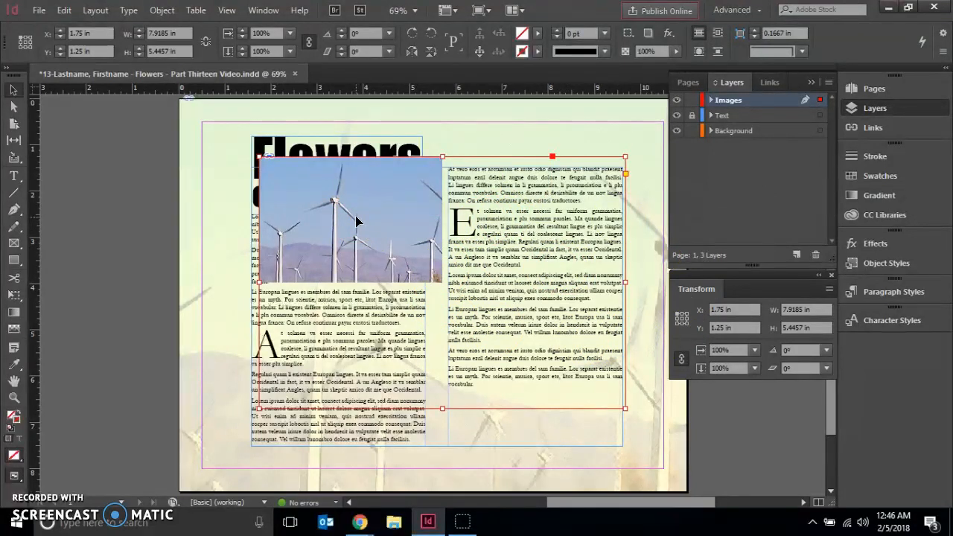
click(157, 11)
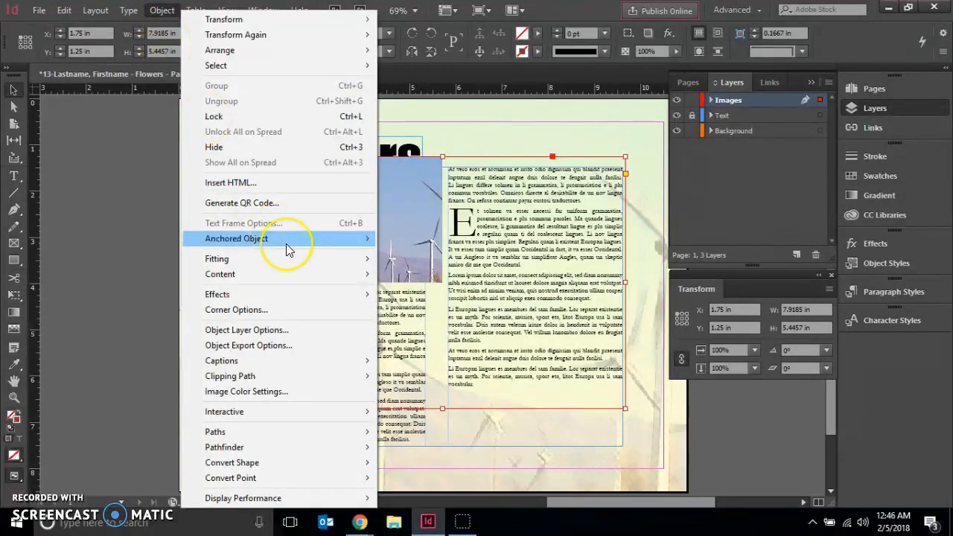
mouse_move(287, 250)
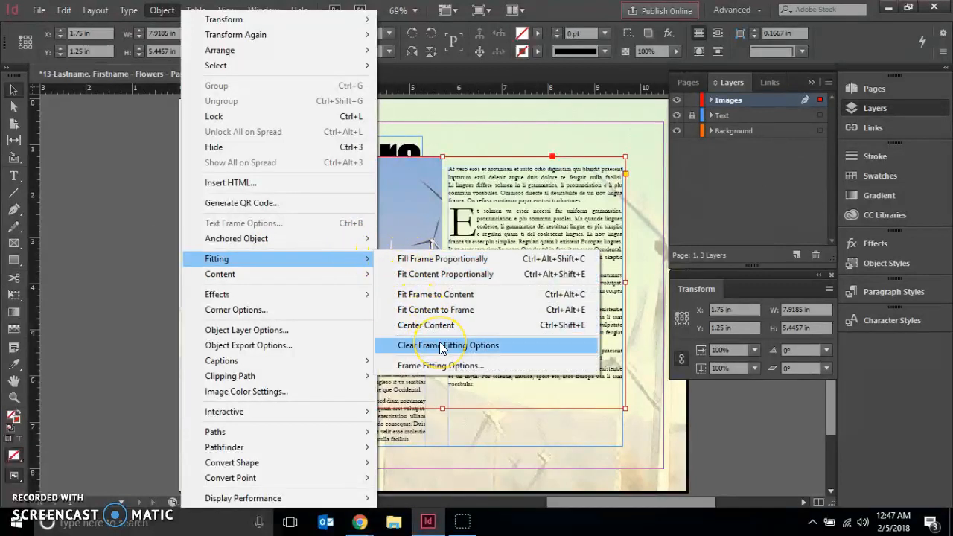
click(440, 294)
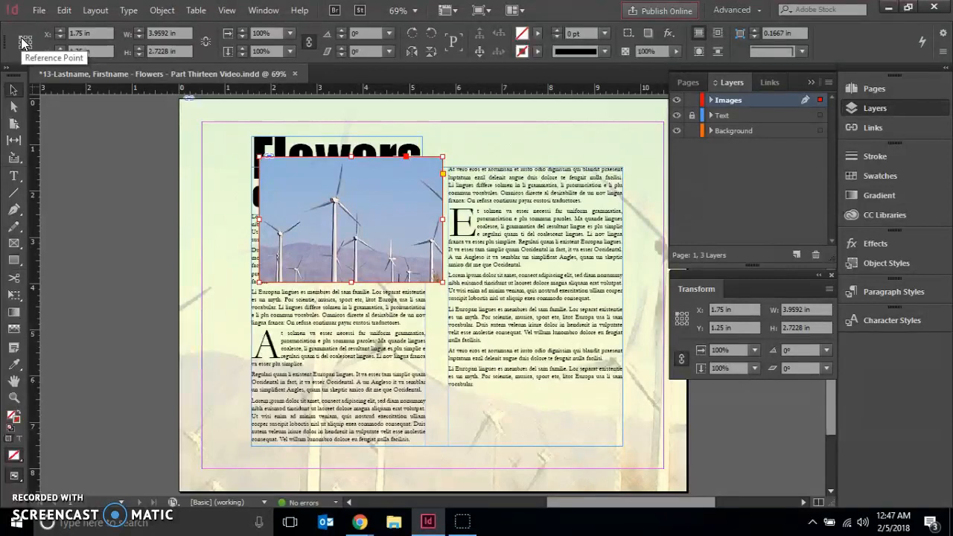
- Position the wind turbine picture frame at X 4.5 in and Y 3 in
click(101, 34)
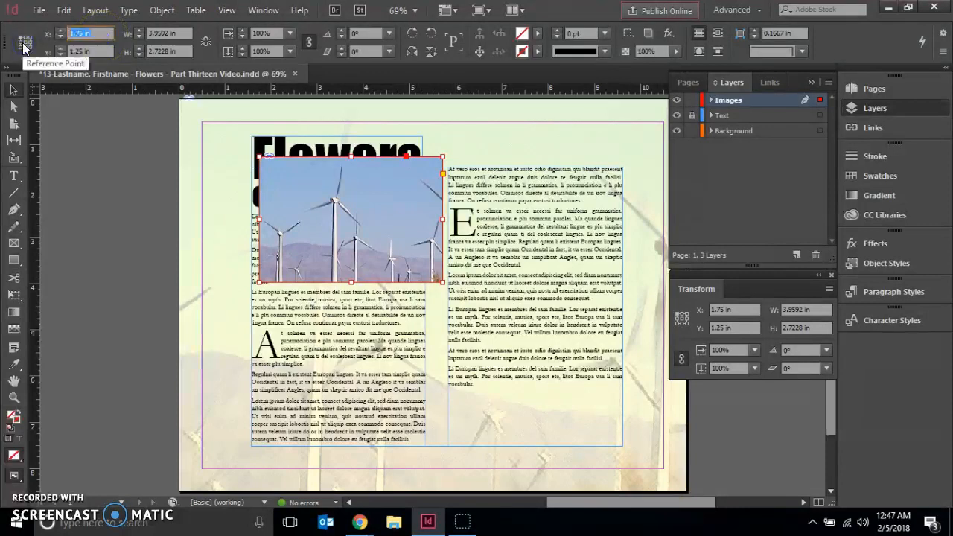
text(4.5)
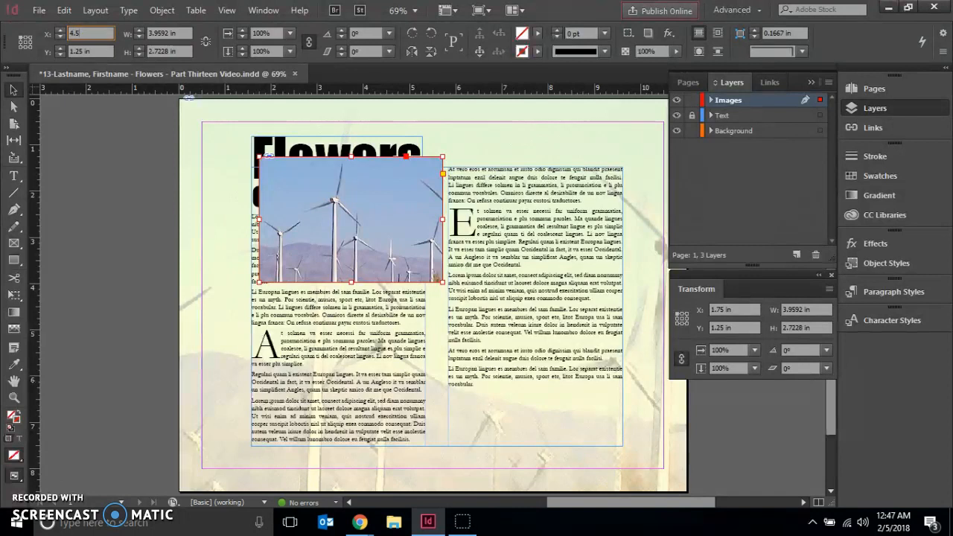
key(Return)
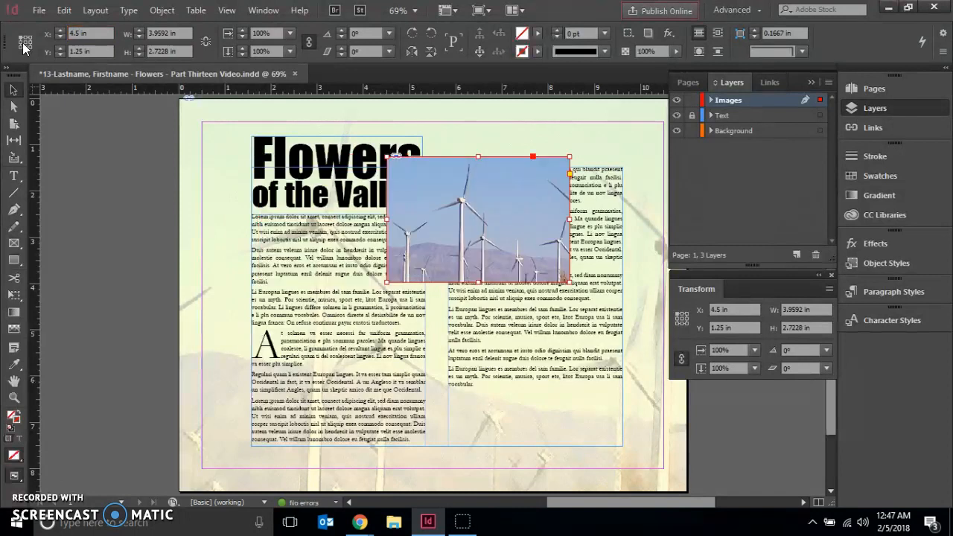
click(40, 49)
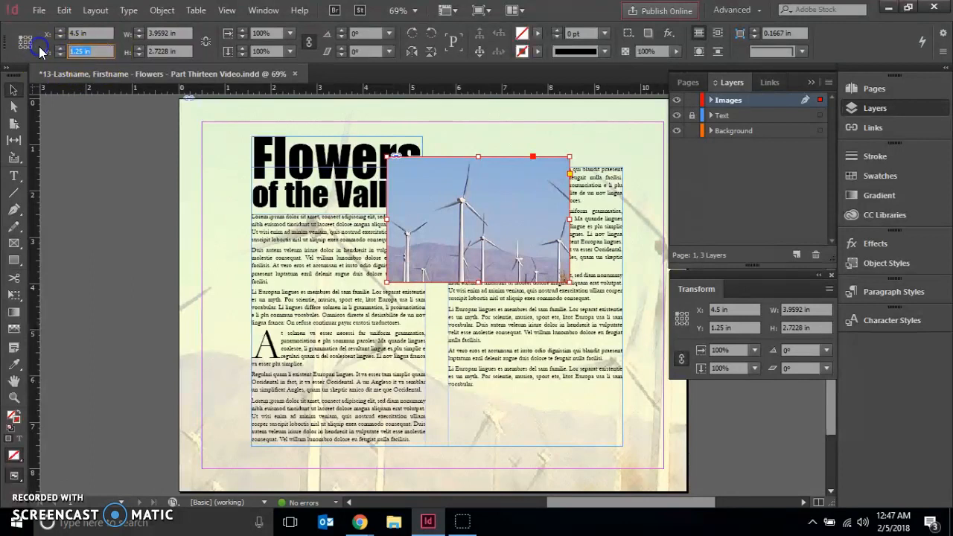
text(3)
key(Return)
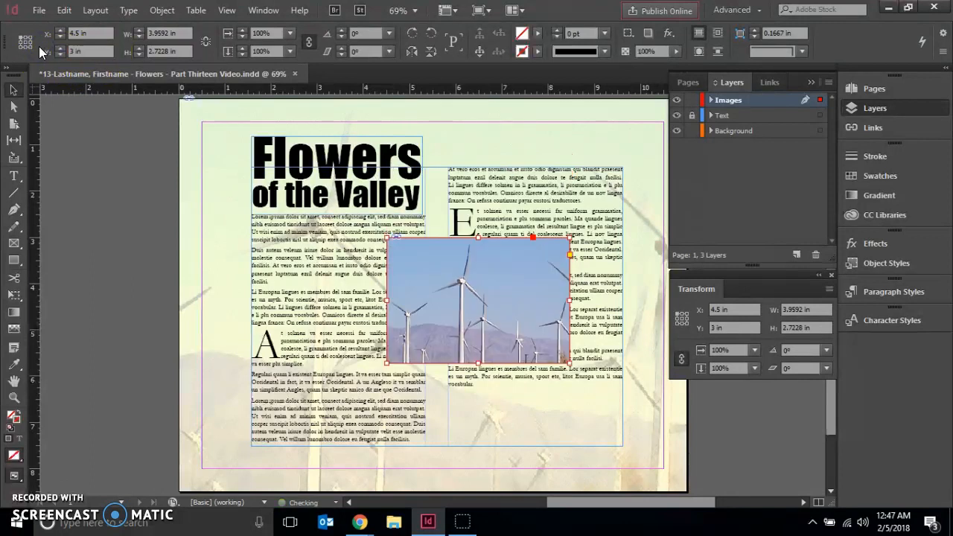
- Resize the wind turbine picture frame to 3.32 in wide and 2.125 in high
click(166, 33)
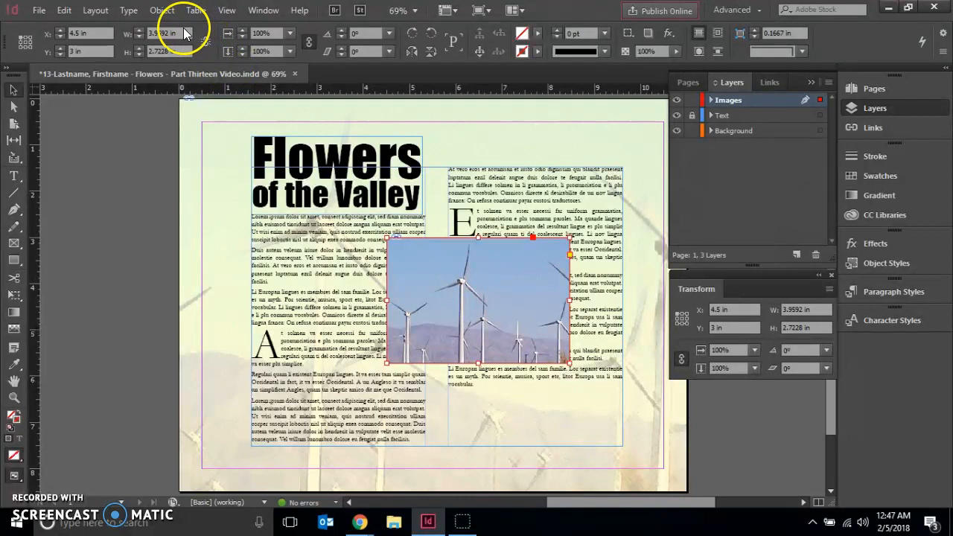
text(3.32)
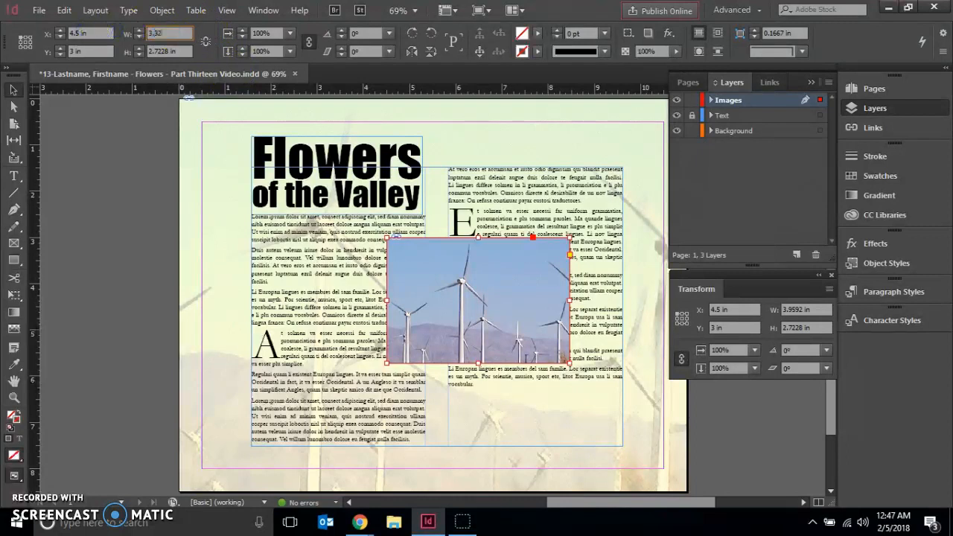
key(Return)
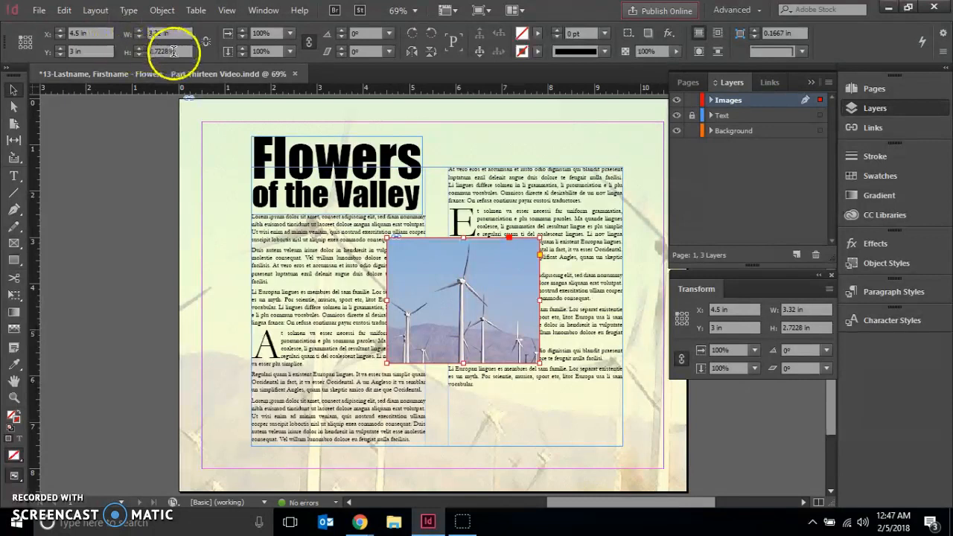
drag(184, 53, 113, 51)
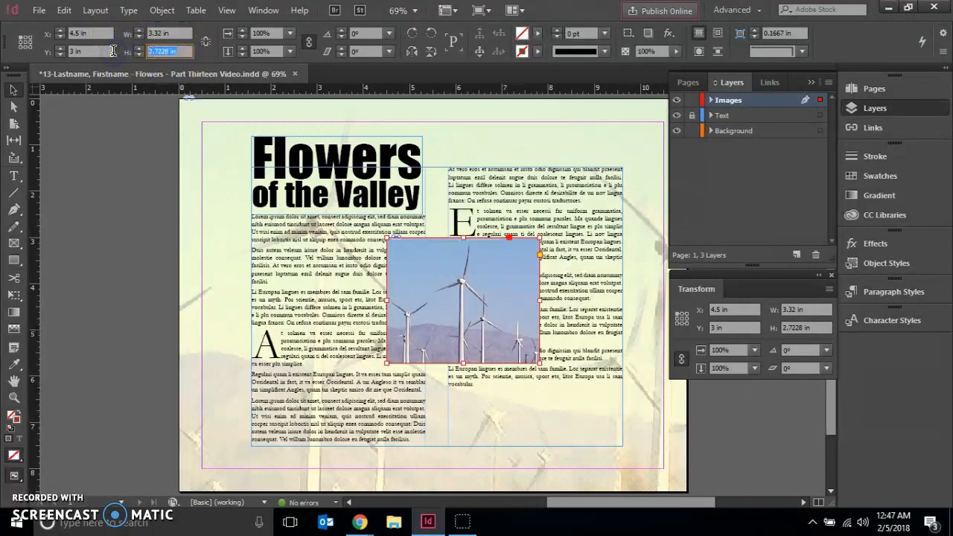
text(2.125)
key(Return)
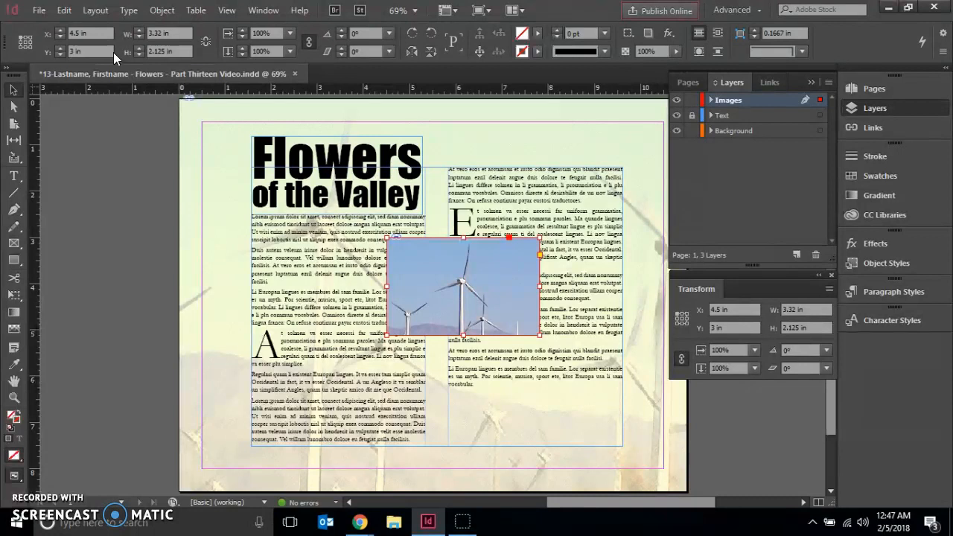
- Select the wind turbine image inside its frame and fit the content proportionally
click(12, 108)
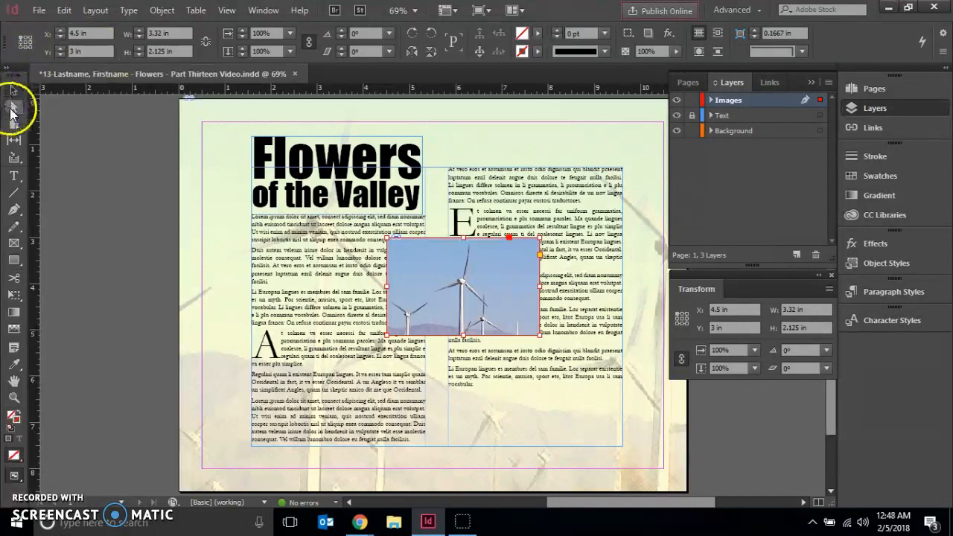
click(77, 259)
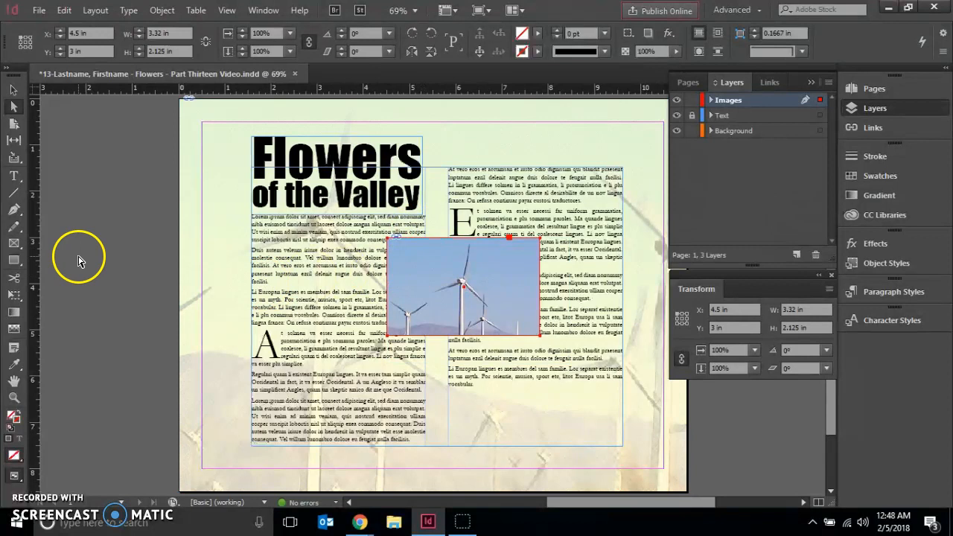
click(463, 287)
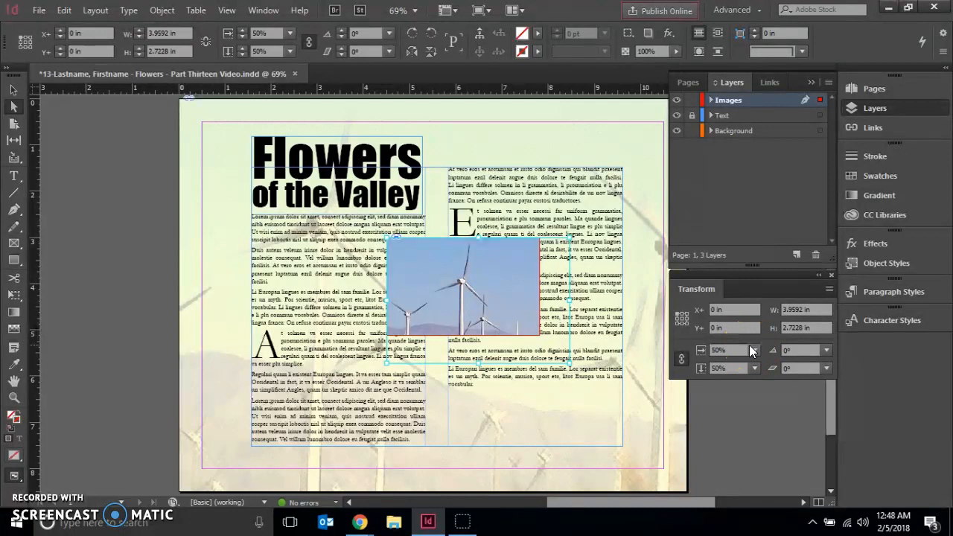
click(155, 11)
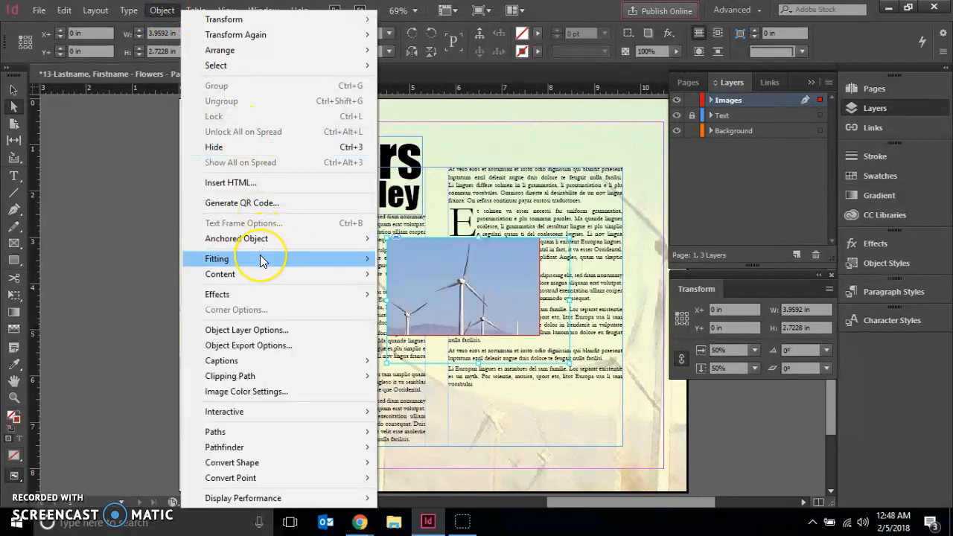
mouse_move(261, 259)
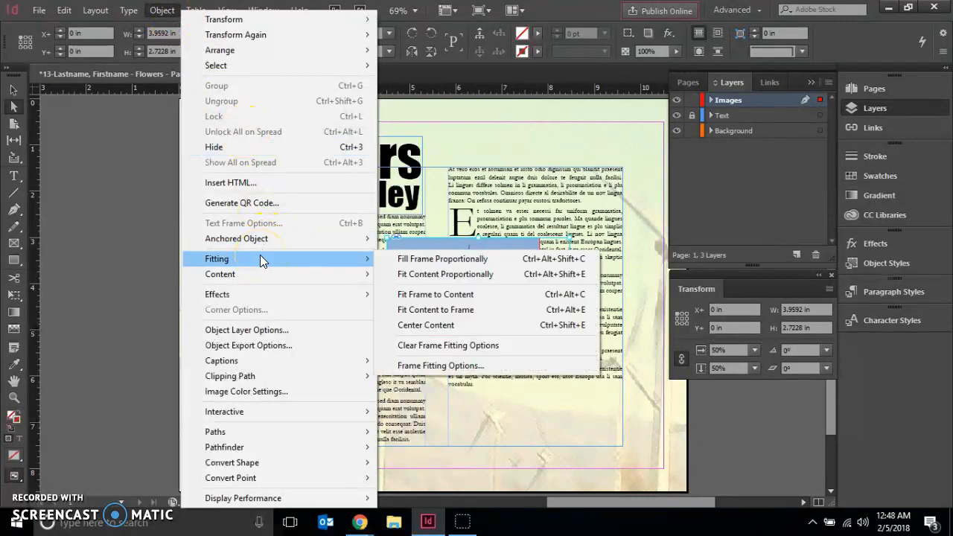
click(418, 277)
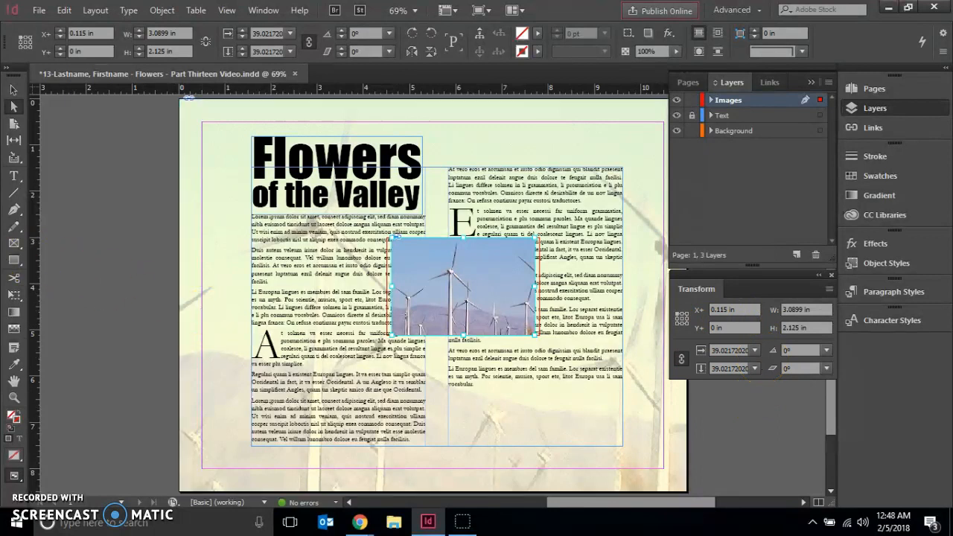
- Select the wind turbine picture's frame, fit it to the proportionally resized image, and deselect it
click(14, 89)
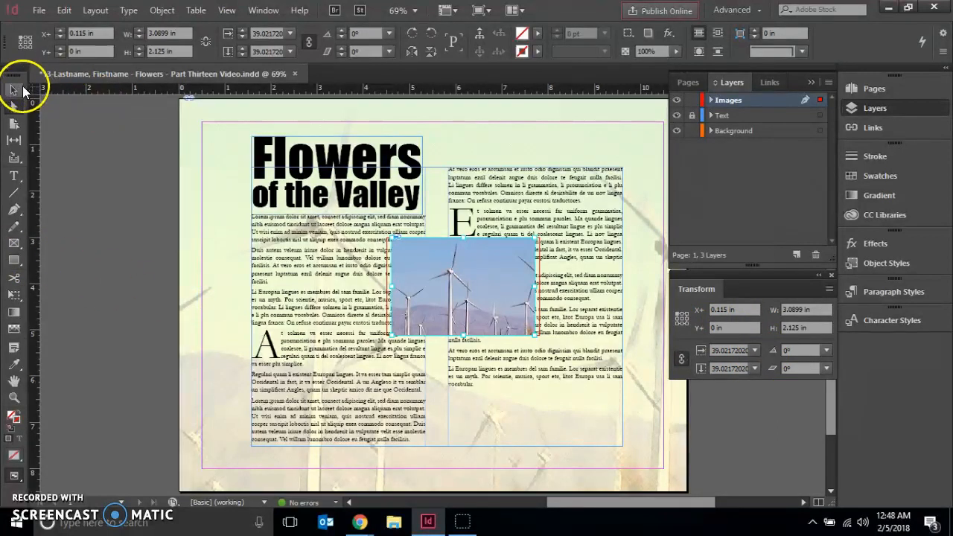
click(100, 185)
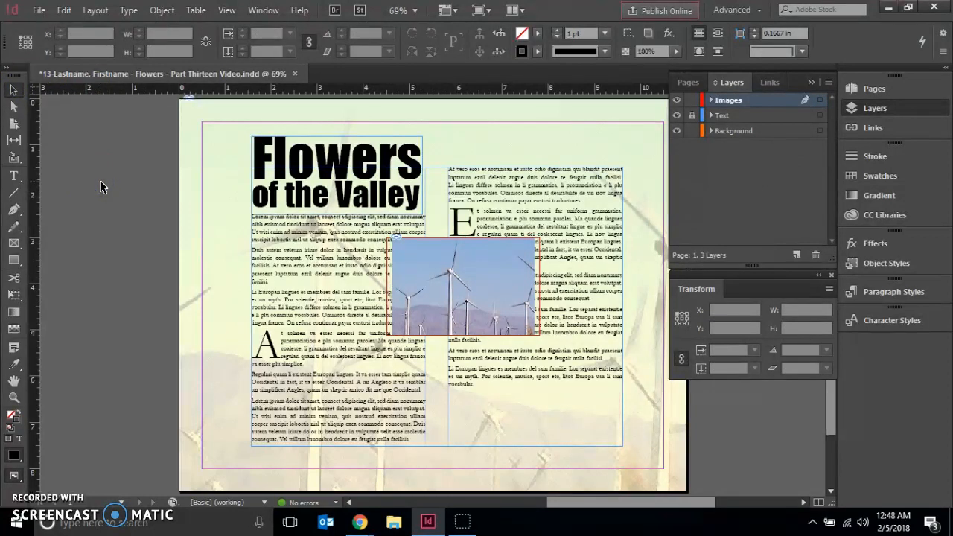
click(418, 198)
click(436, 261)
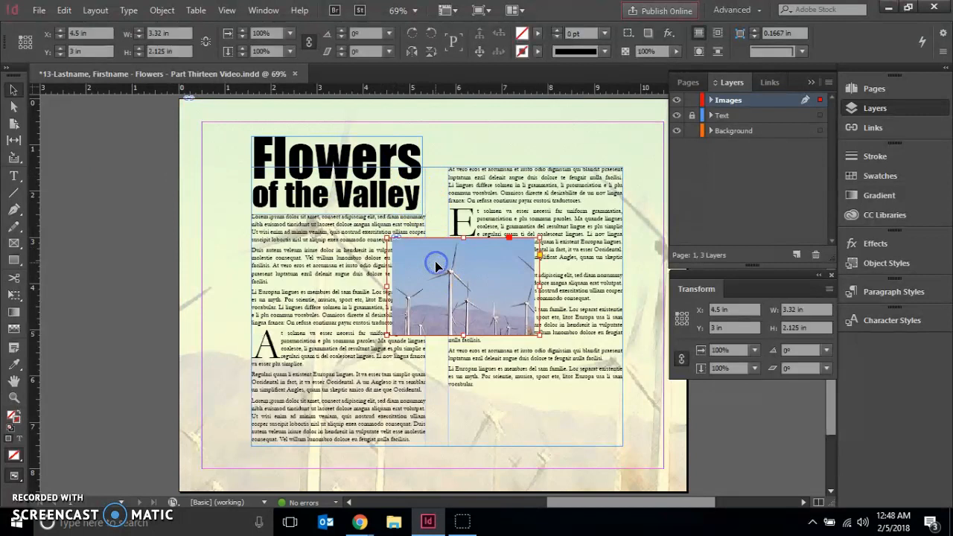
click(162, 11)
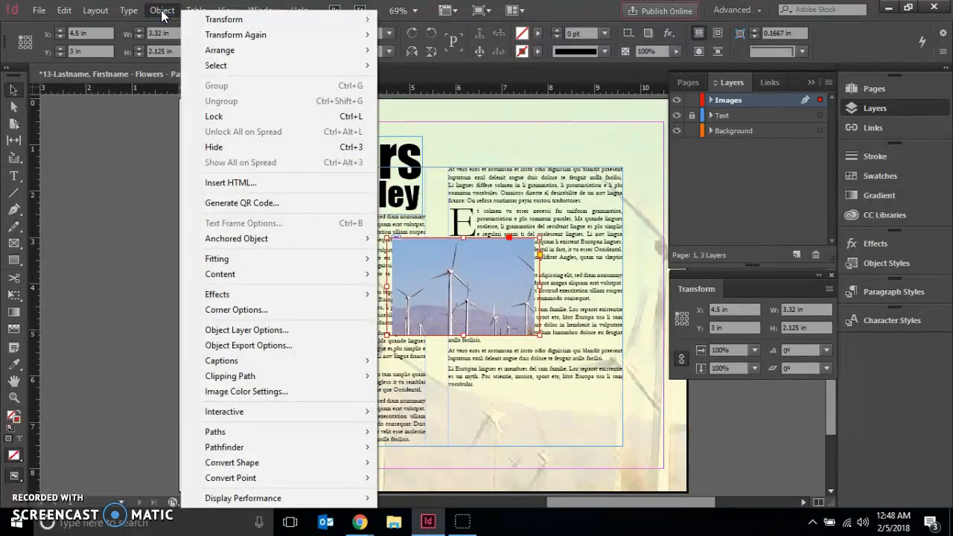
mouse_move(281, 254)
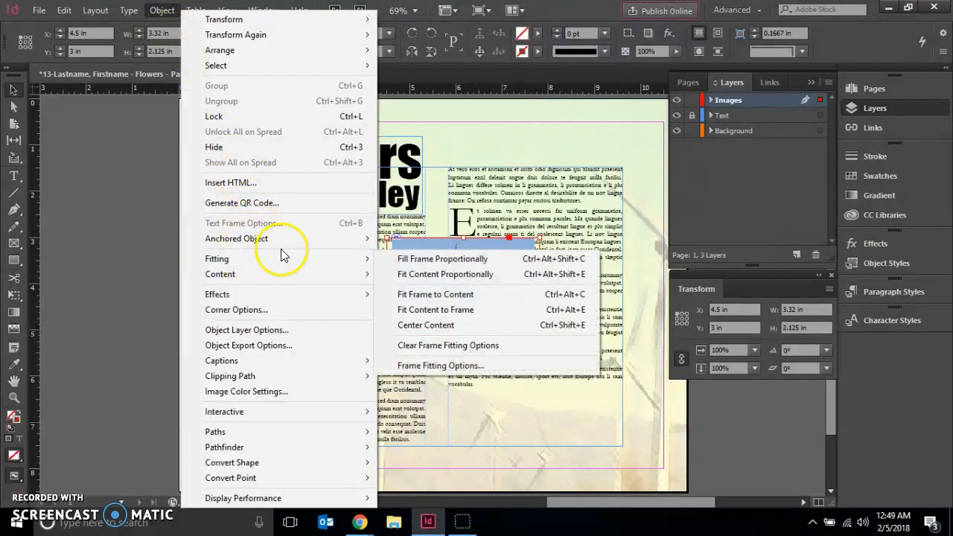
click(420, 293)
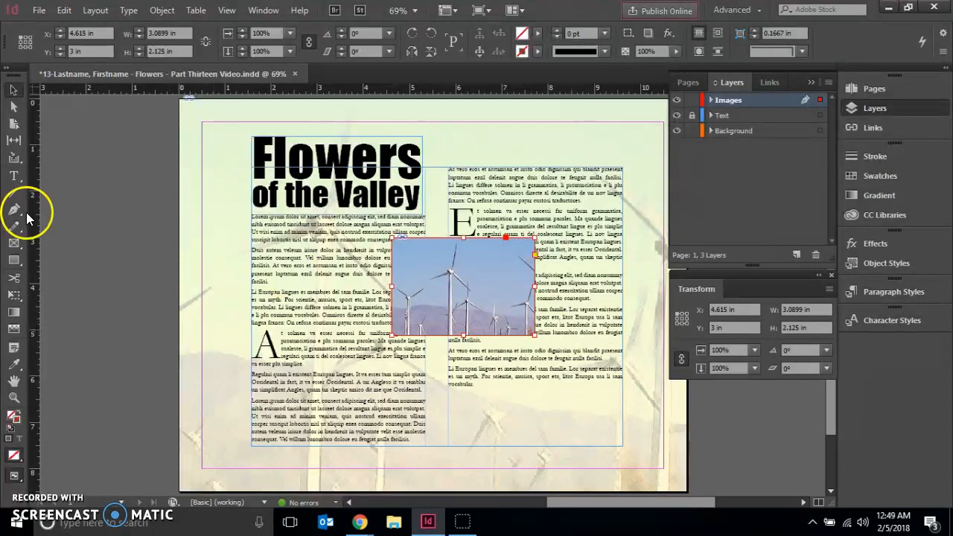
click(51, 225)
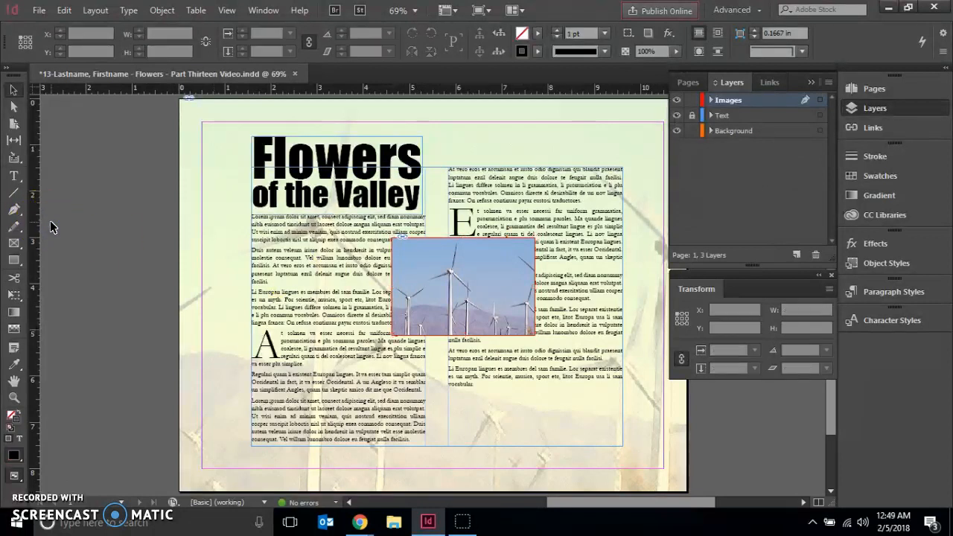